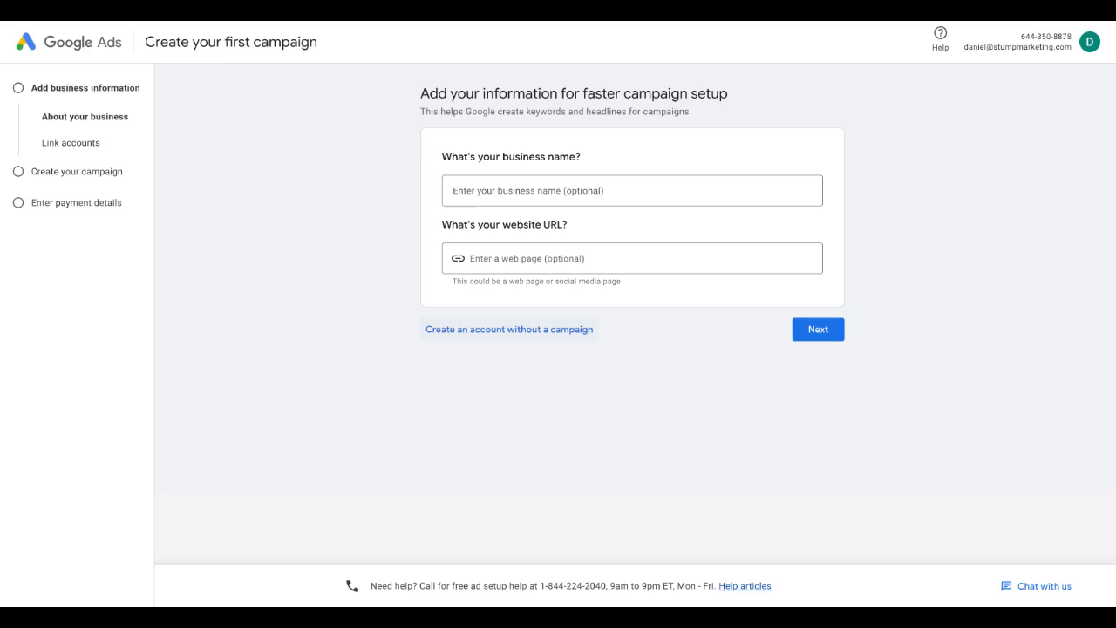
Create the account without a campaign, keeping the Canadian business settings and declining phone guidance and email tips, and continue to the account
{"action": "left_click", "coordinate": [517, 328]}
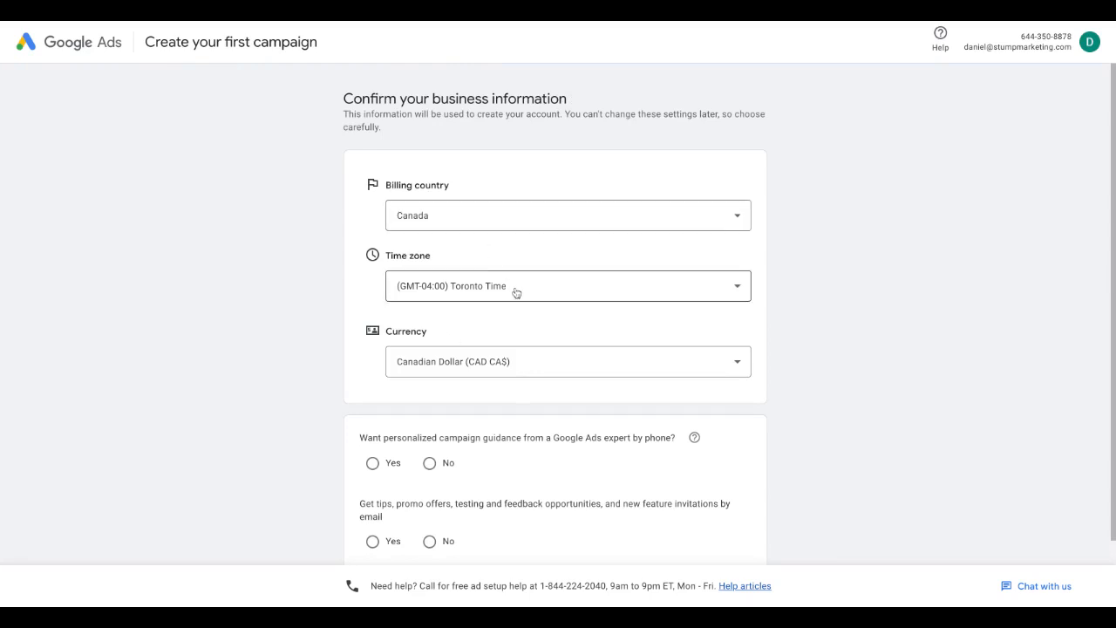
{"action": "scroll", "coordinate": [515, 293], "scroll_direction": "down", "scroll_amount": 1}
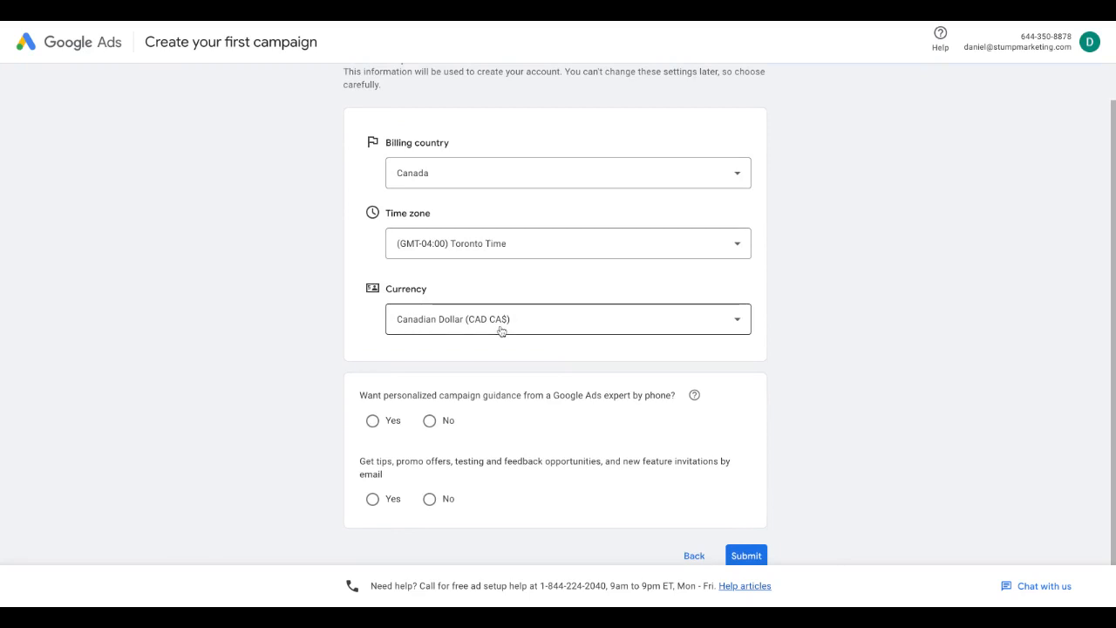
{"action": "scroll", "coordinate": [502, 332], "scroll_direction": "down", "scroll_amount": 1}
{"action": "left_click", "coordinate": [431, 404]}
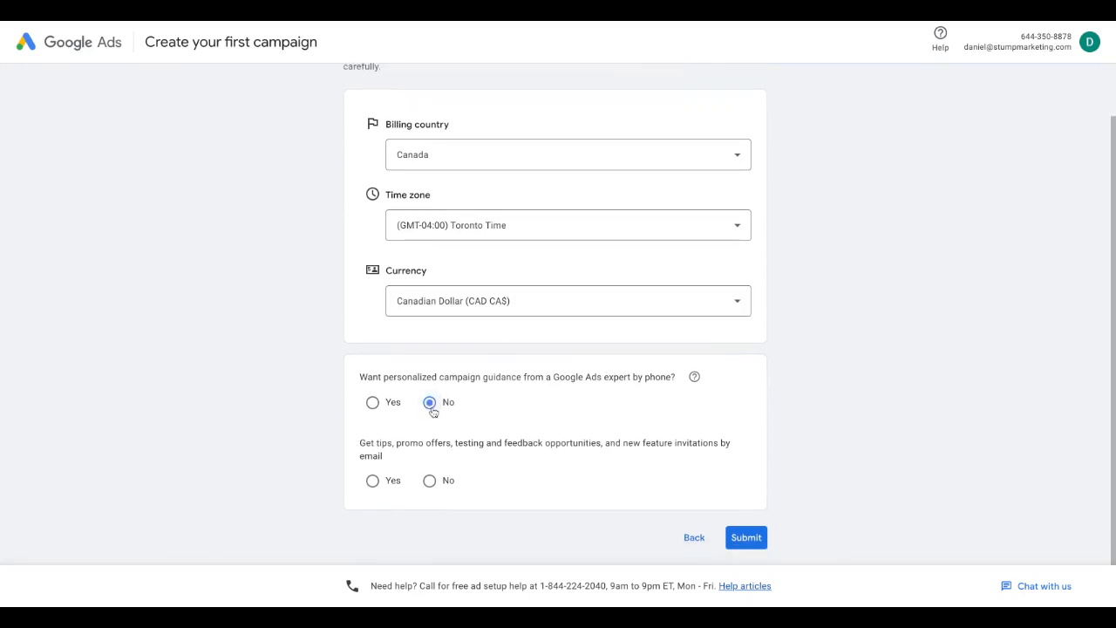
{"action": "left_click", "coordinate": [429, 480]}
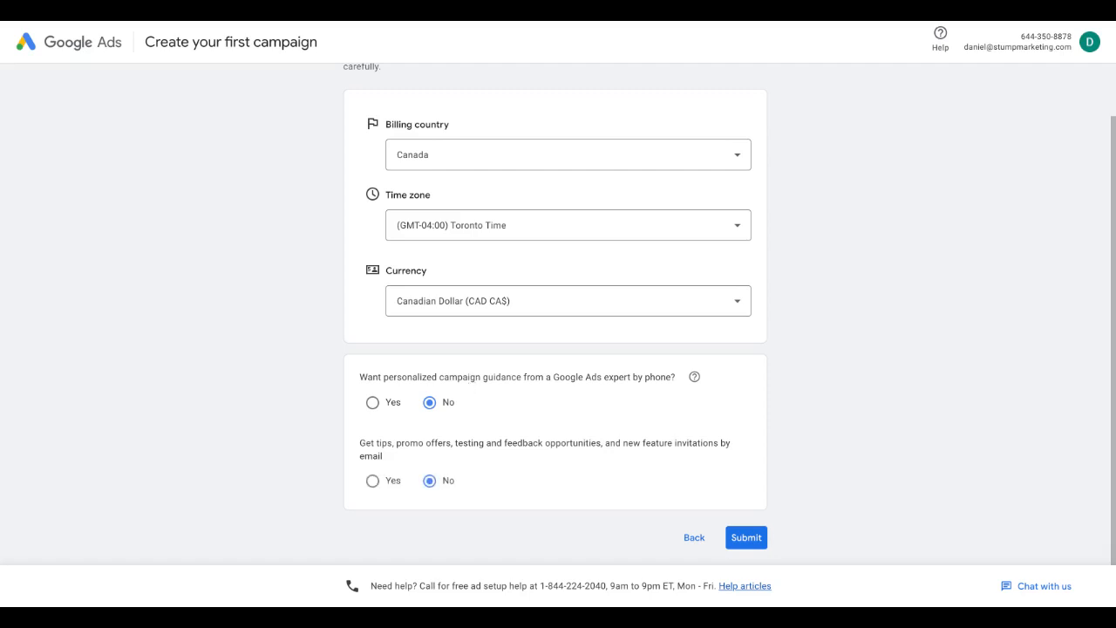
{"action": "left_click", "coordinate": [746, 538]}
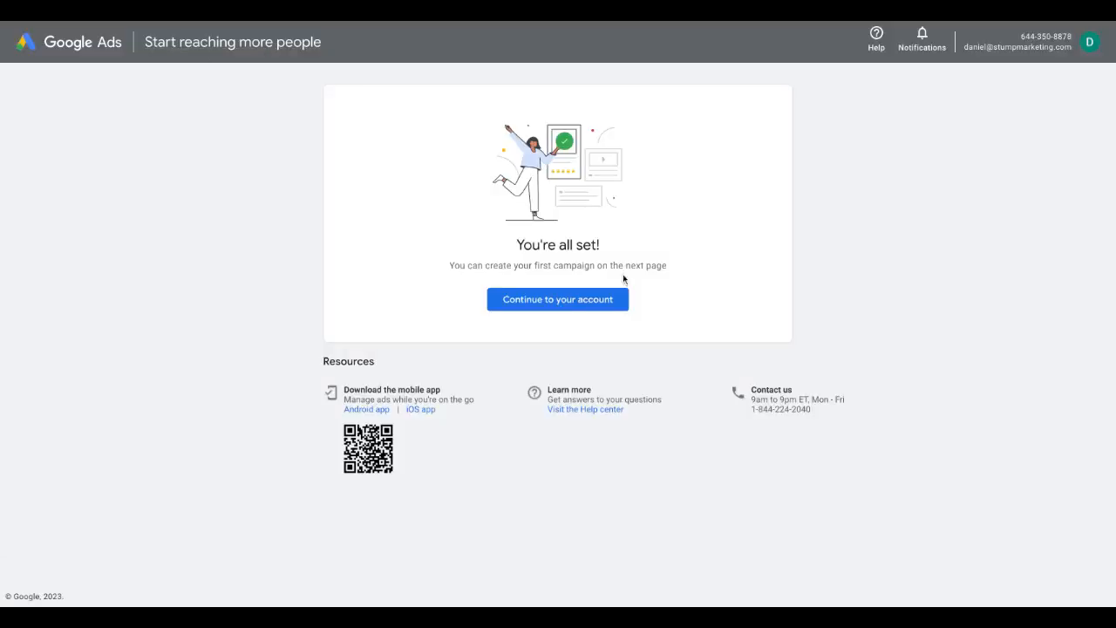
{"action": "left_click", "coordinate": [614, 307]}
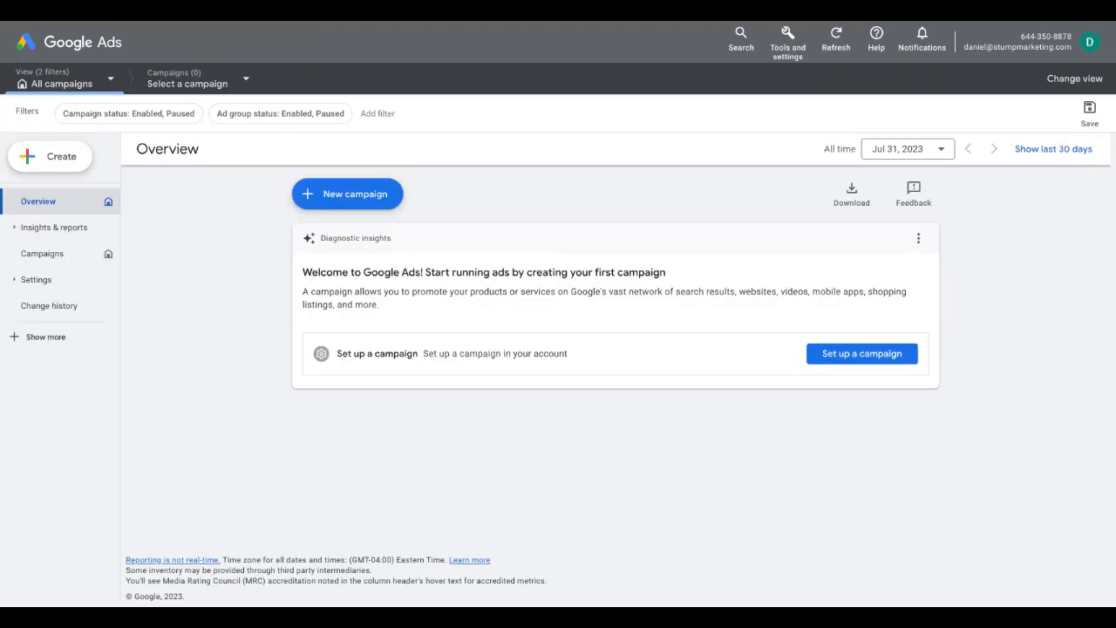
View the objective choices for a new campaign without choosing one, and open the billing setup
{"action": "left_click", "coordinate": [356, 193]}
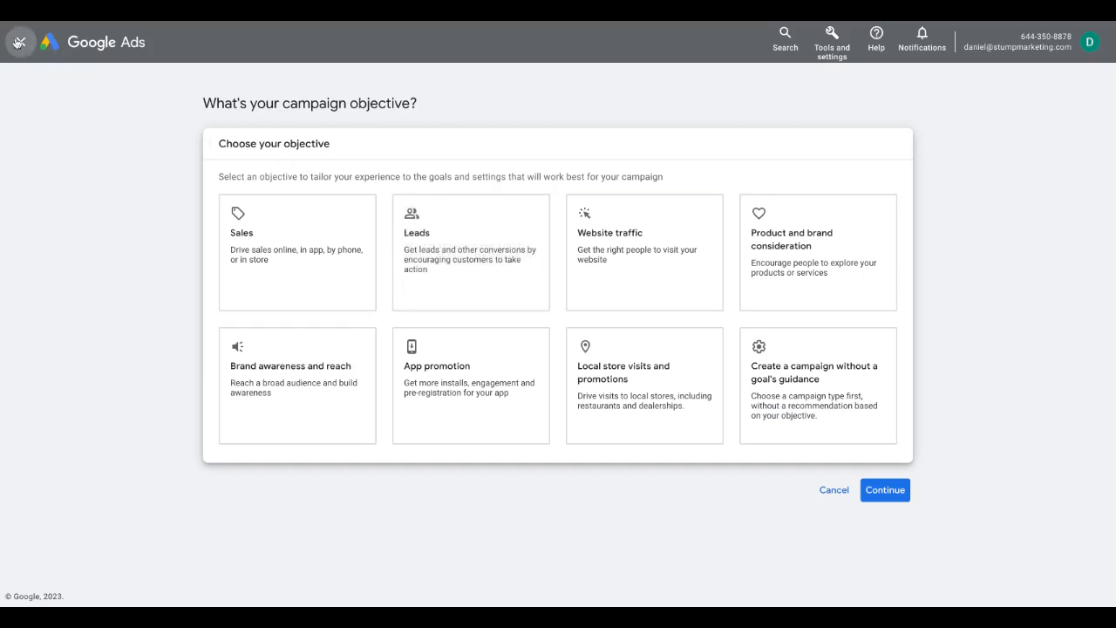
{"action": "left_click", "coordinate": [21, 42]}
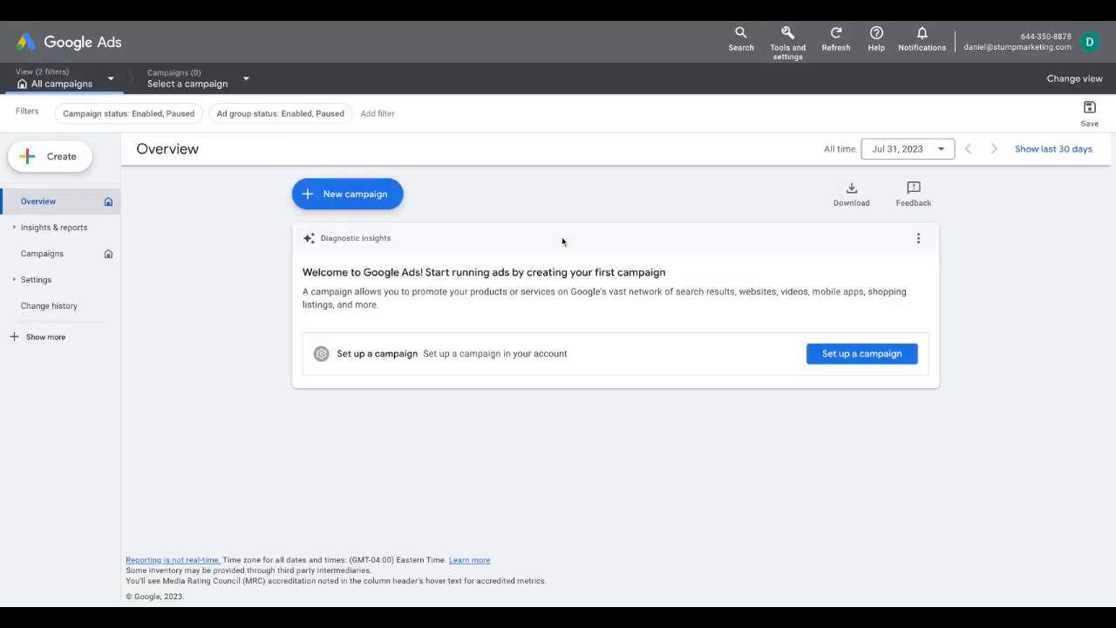
{"action": "left_click", "coordinate": [795, 54]}
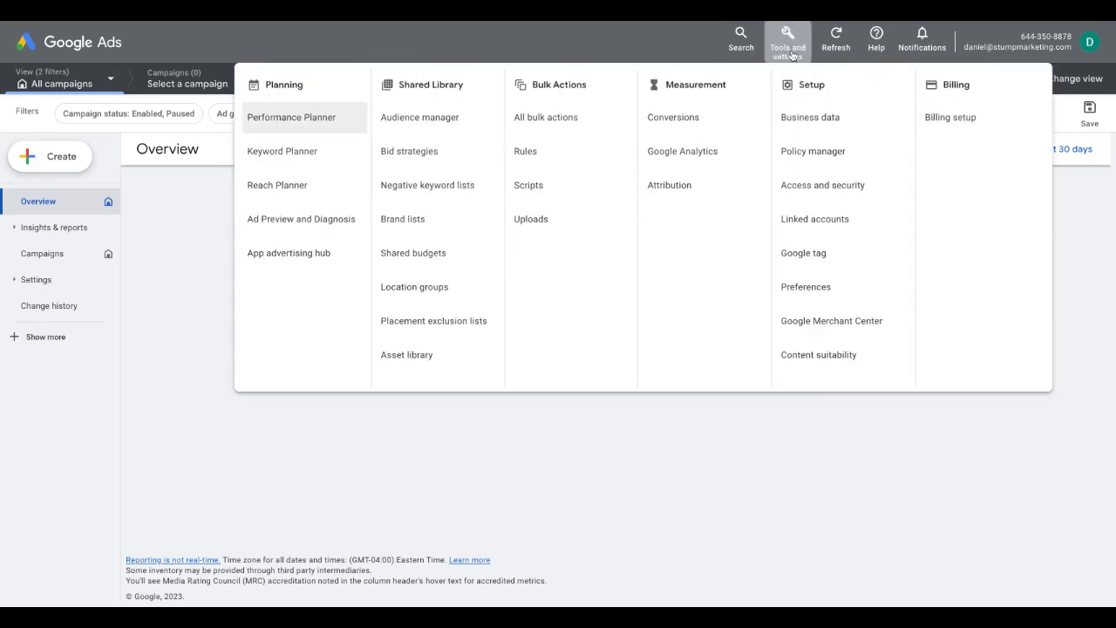
{"action": "left_click", "coordinate": [969, 117]}
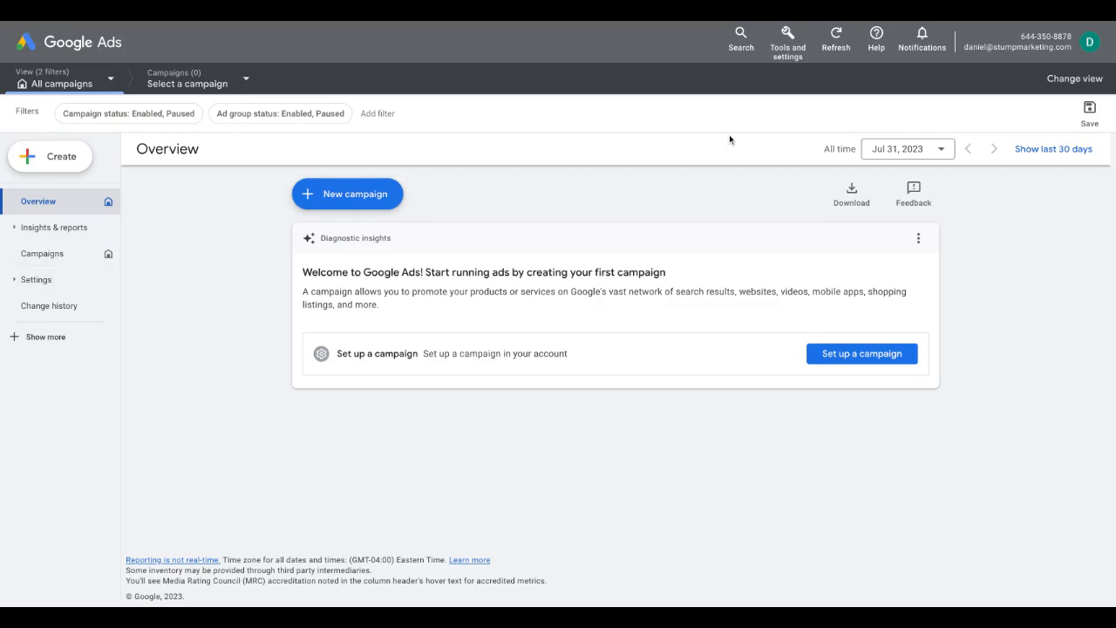
Start a new conversion action for tracking website conversions
{"action": "left_click", "coordinate": [788, 41]}
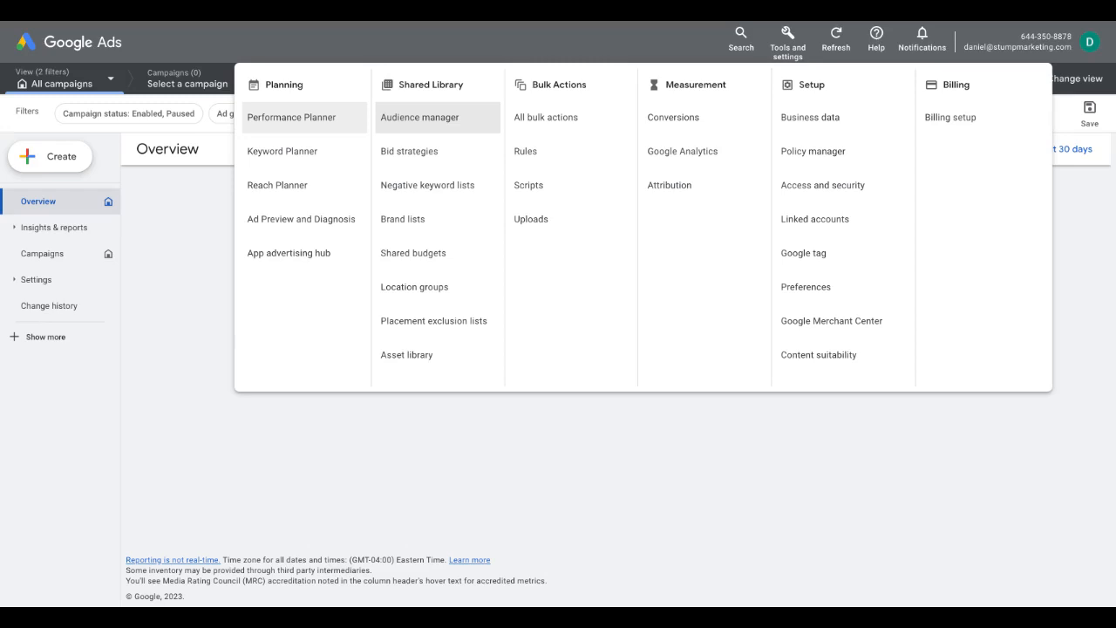
{"action": "left_click", "coordinate": [668, 128]}
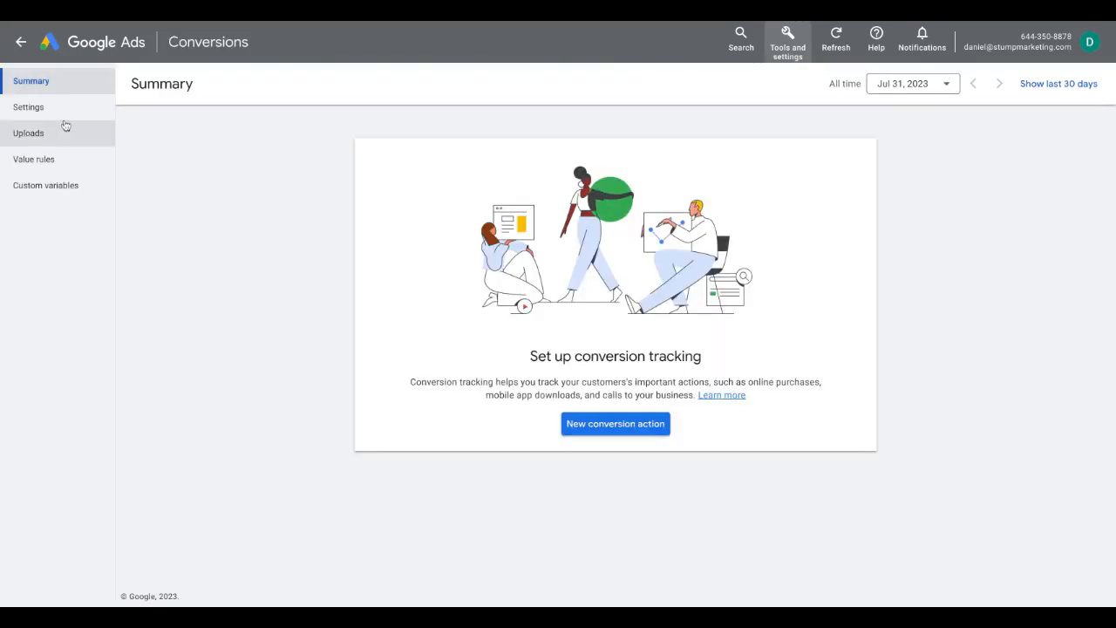
{"action": "left_click", "coordinate": [607, 424]}
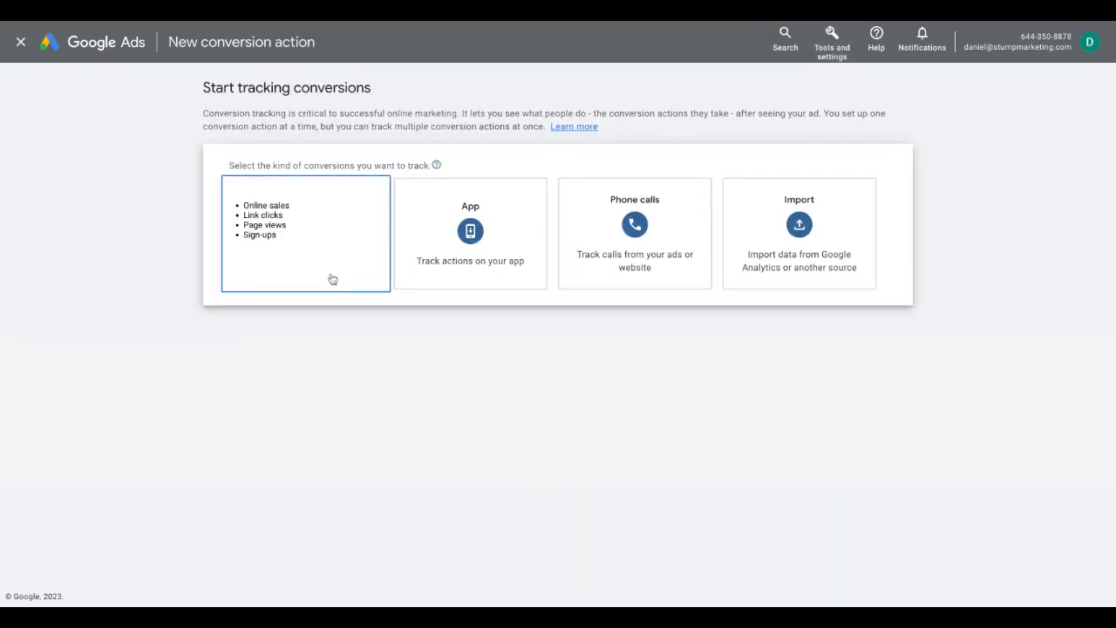
{"action": "left_click", "coordinate": [333, 275]}
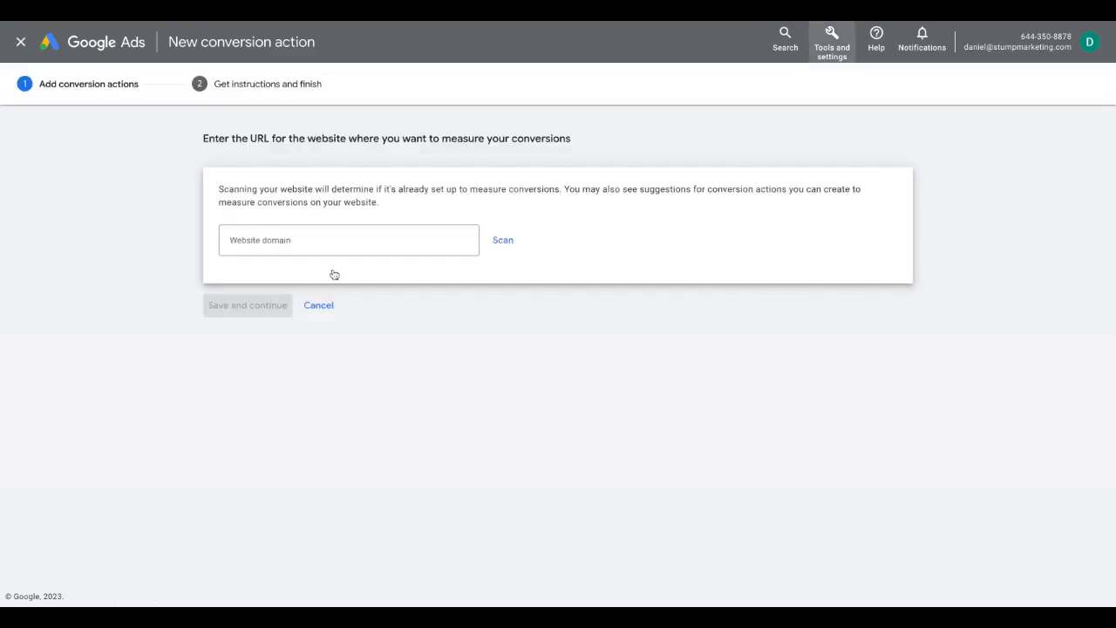
{"action": "left_click", "coordinate": [342, 239]}
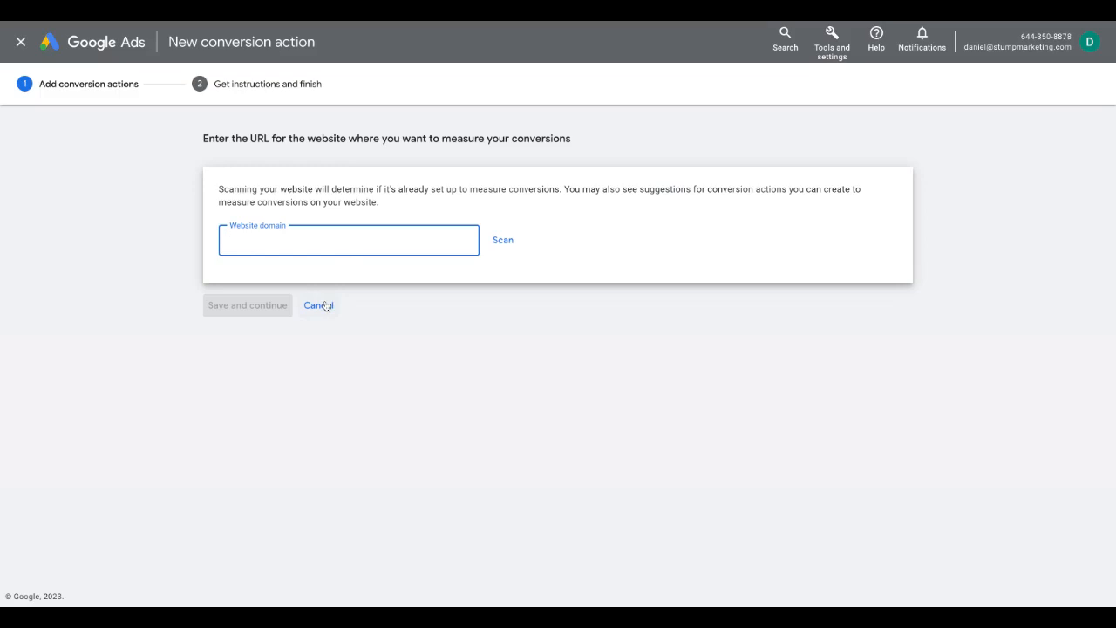
{"action": "type", "text": "stumpand"}
{"action": "key", "text": "BackSpace"}
{"action": "key", "text": "BackSpace"}
{"action": "key", "text": "BackSpace"}
{"action": "type", "text": "marketing.com"}
{"action": "left_click", "coordinate": [497, 245]}
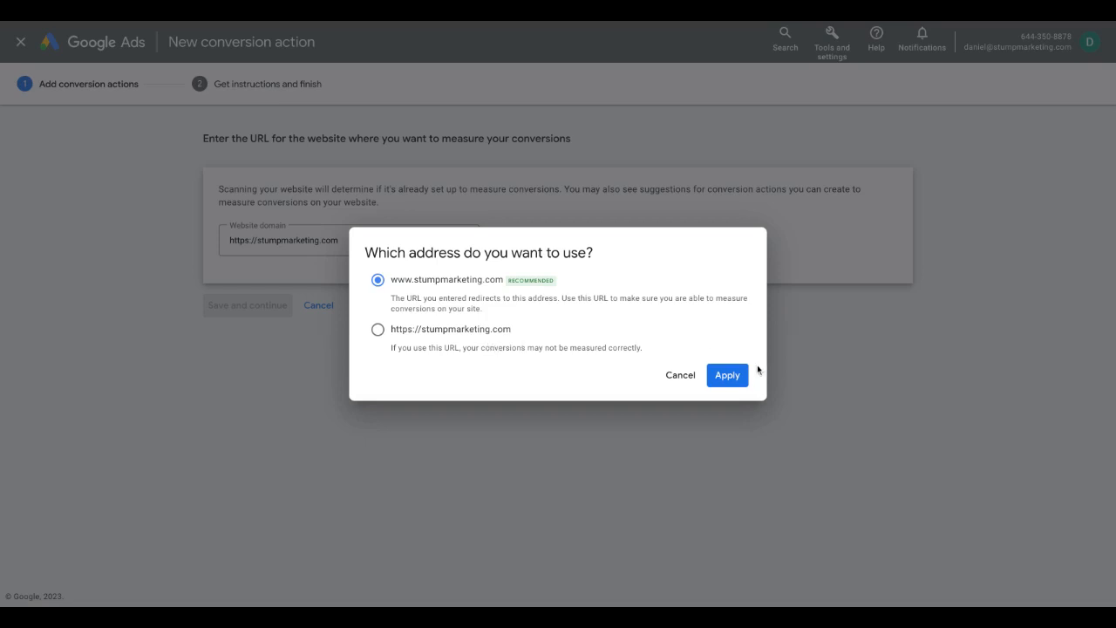
{"action": "left_click", "coordinate": [735, 378]}
Choose Submit lead form as the goal of the conversion action created from website events
{"action": "scroll", "coordinate": [559, 288], "scroll_direction": "down", "scroll_amount": 5}
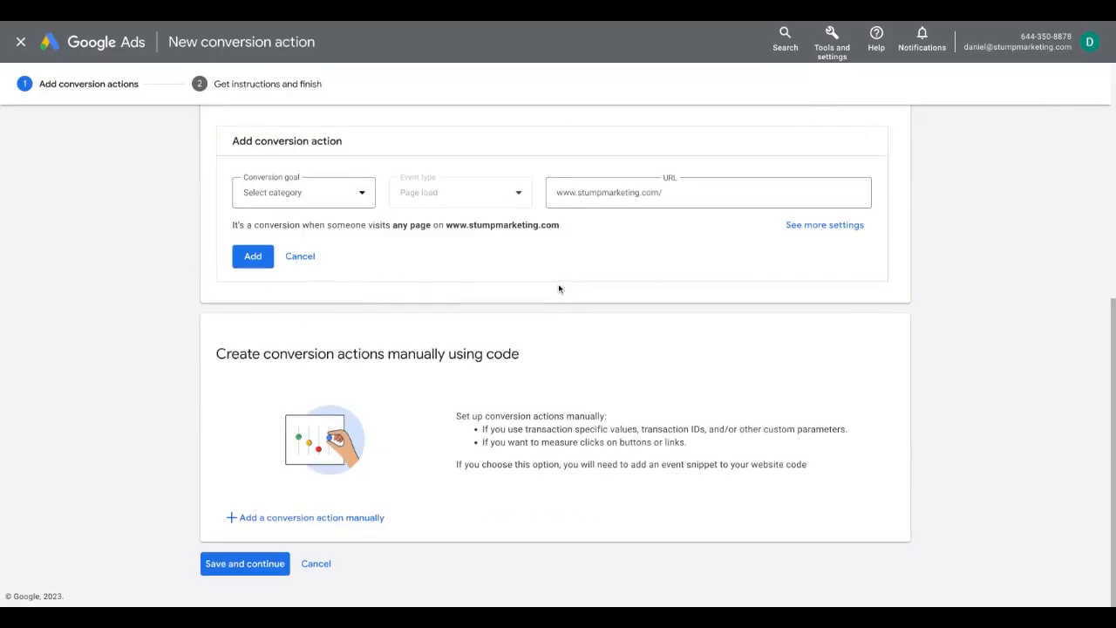
{"action": "scroll", "coordinate": [560, 289], "scroll_direction": "up", "scroll_amount": 5}
{"action": "scroll", "coordinate": [559, 288], "scroll_direction": "down", "scroll_amount": 3}
{"action": "scroll", "coordinate": [560, 289], "scroll_direction": "up", "scroll_amount": 1}
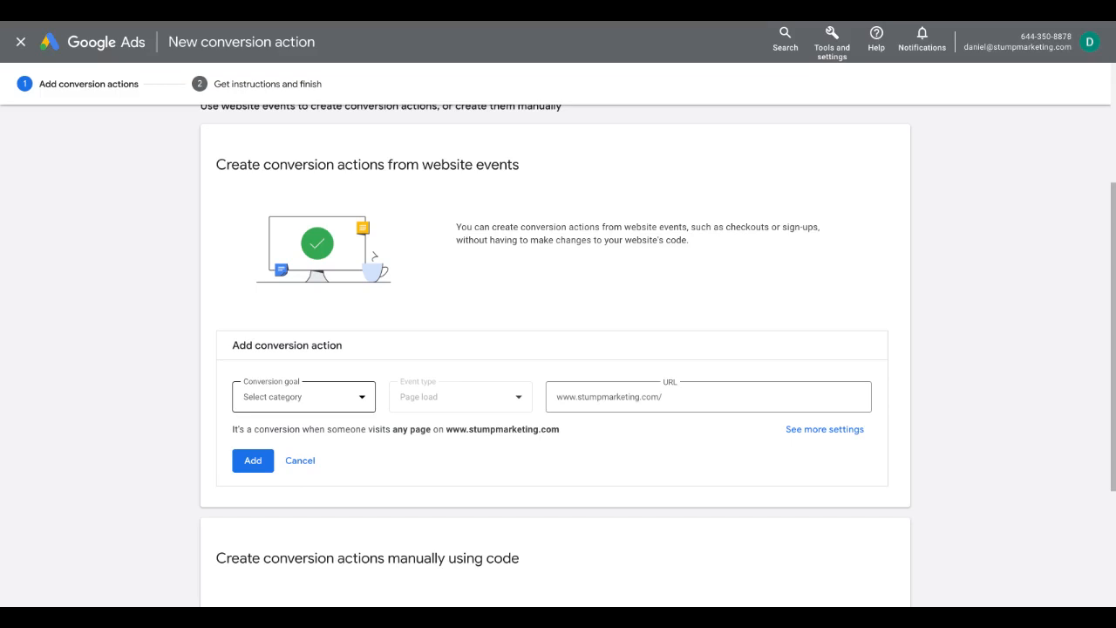
{"action": "left_click", "coordinate": [324, 400]}
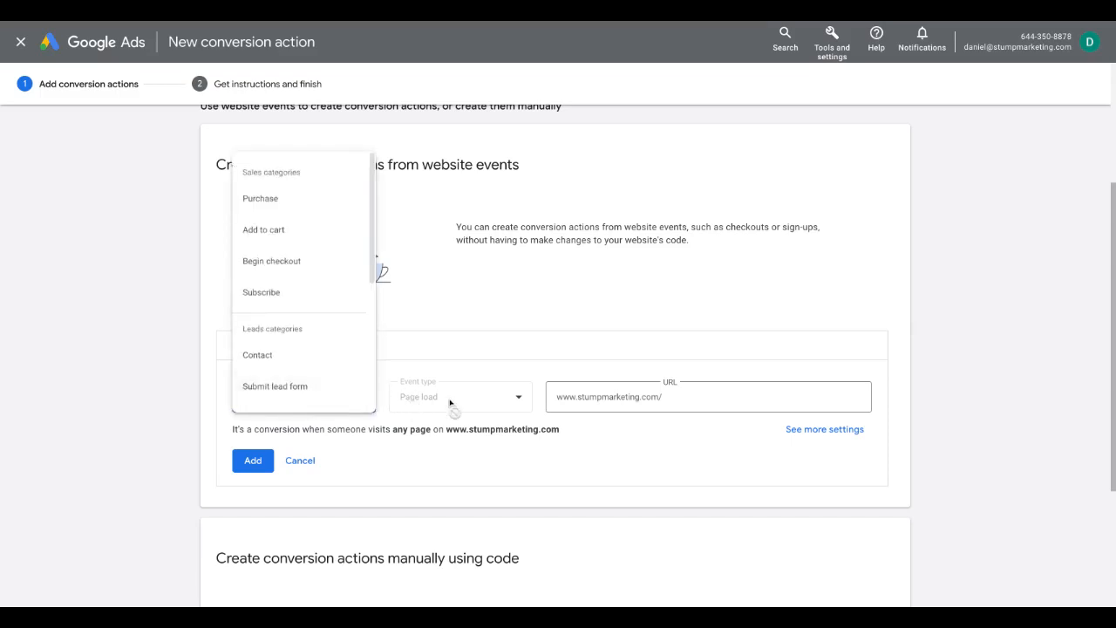
{"action": "left_click", "coordinate": [340, 388]}
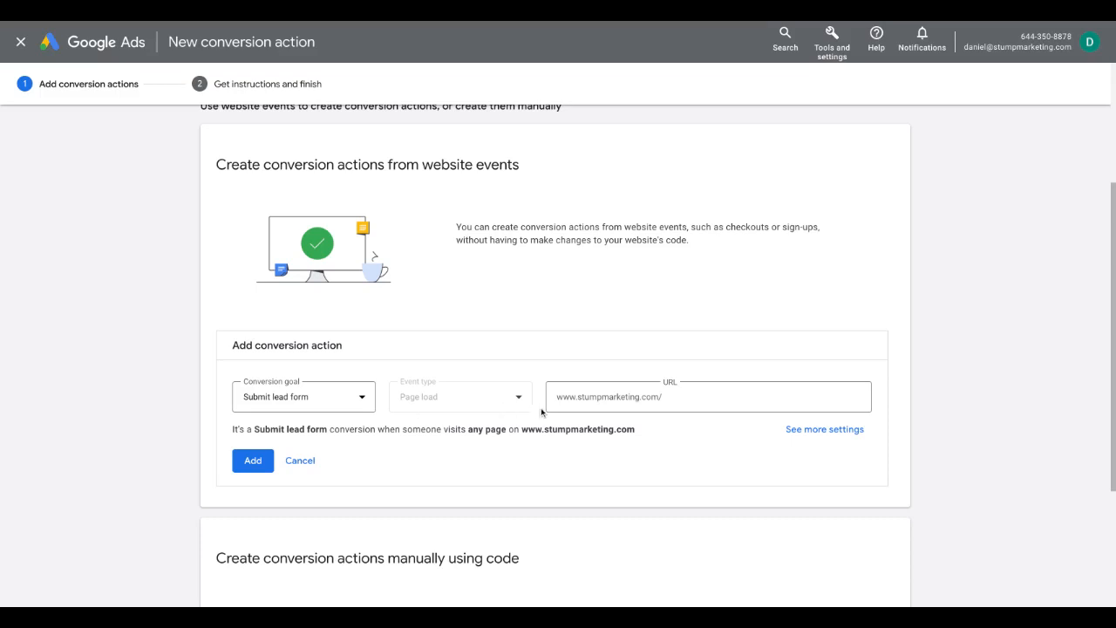
Review the manual code option, cancel the new conversion action without saving, and return to the account overview
{"action": "scroll", "coordinate": [514, 432], "scroll_direction": "down", "scroll_amount": 2}
{"action": "scroll", "coordinate": [345, 534], "scroll_direction": "down", "scroll_amount": 1}
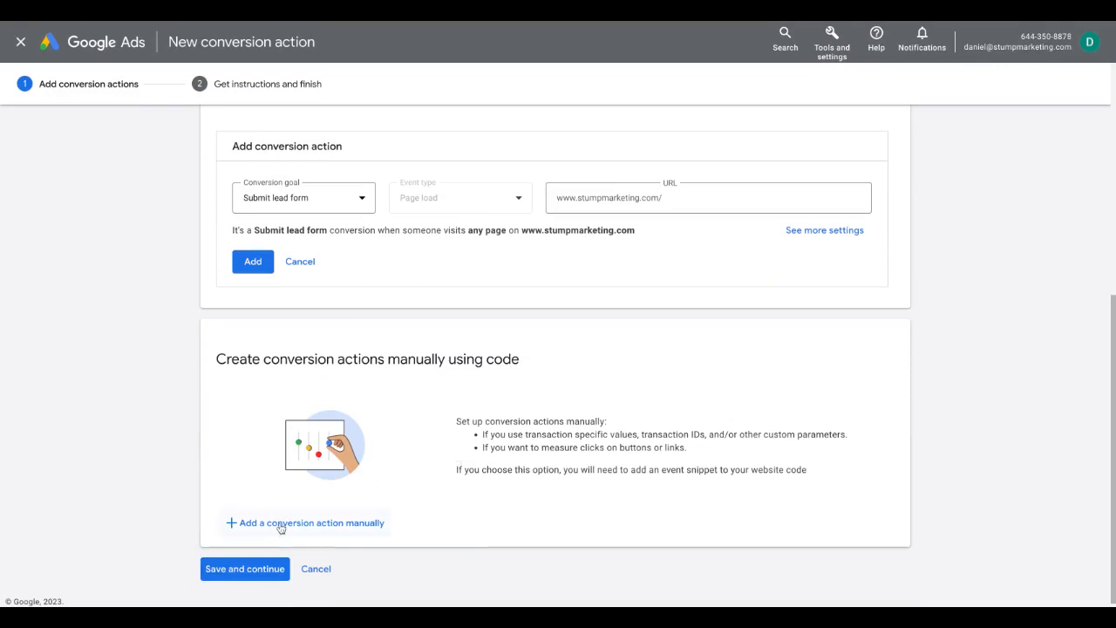
{"action": "left_click", "coordinate": [316, 568]}
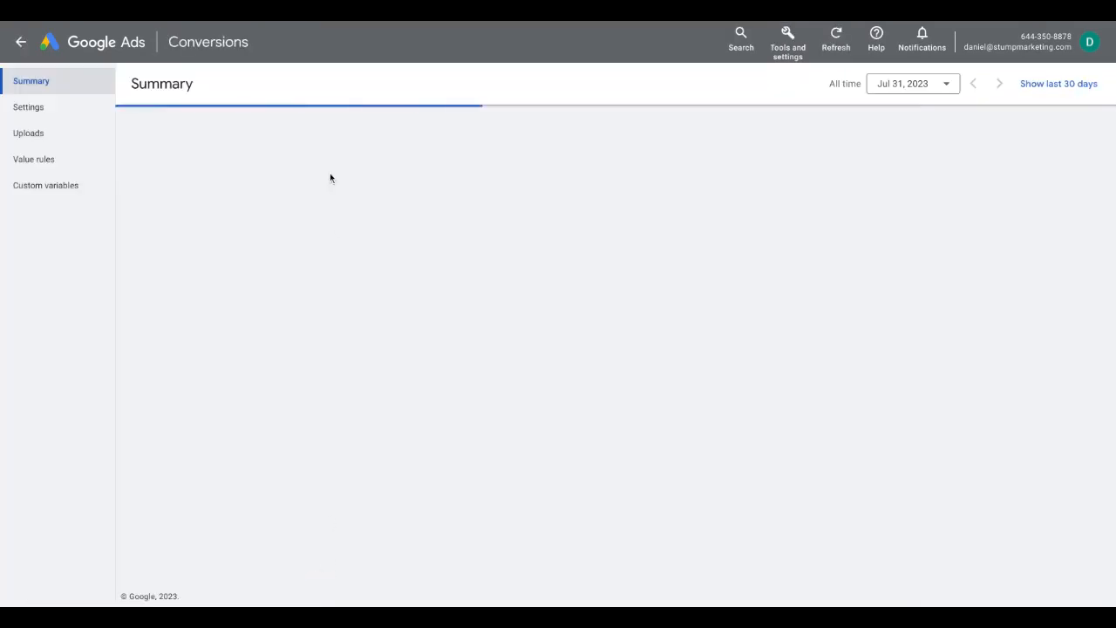
{"action": "left_click", "coordinate": [24, 43]}
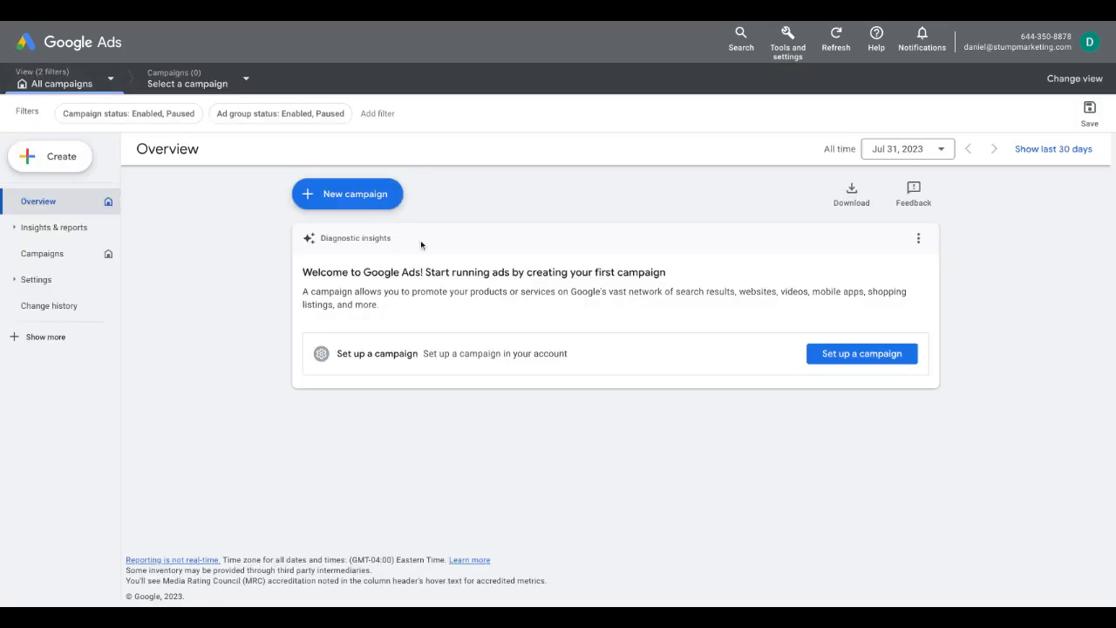